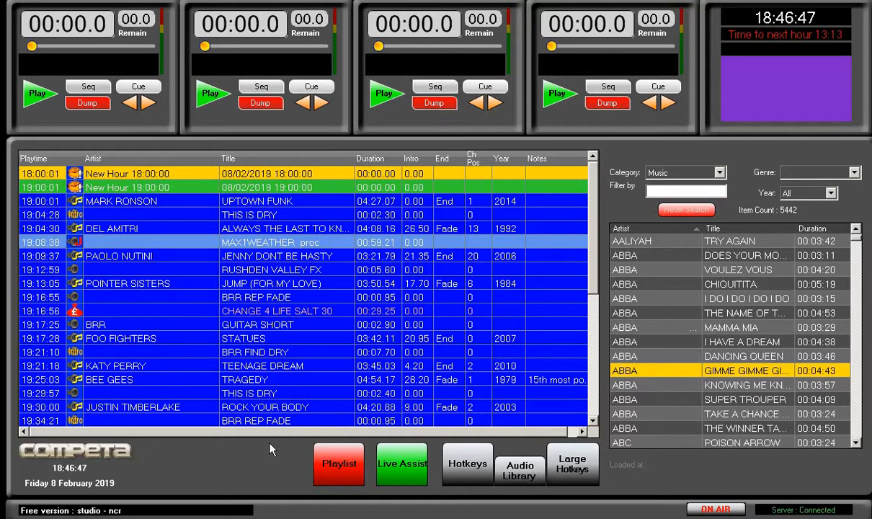
Open the large hotkeys window, move it clear of the first player, and load the BRR FIND DRY hotkey into that player
{"action": "left_click", "coordinate": [560, 460]}
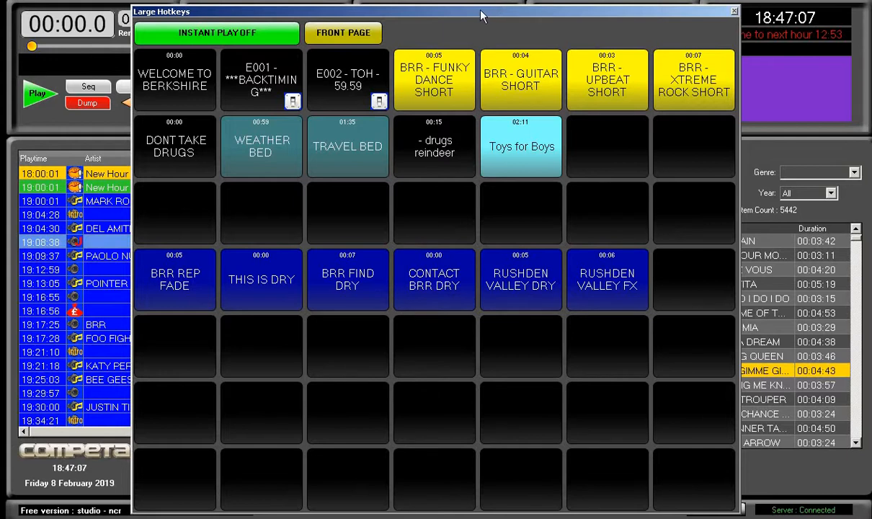
{"action": "left_click_drag", "start_coordinate": [482, 16], "coordinate": [607, 24]}
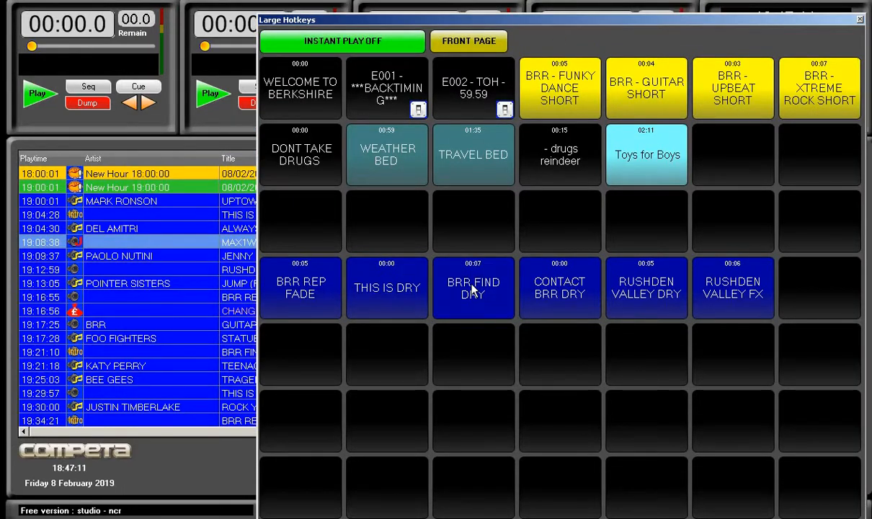
{"action": "left_click_drag", "start_coordinate": [472, 288], "coordinate": [106, 76]}
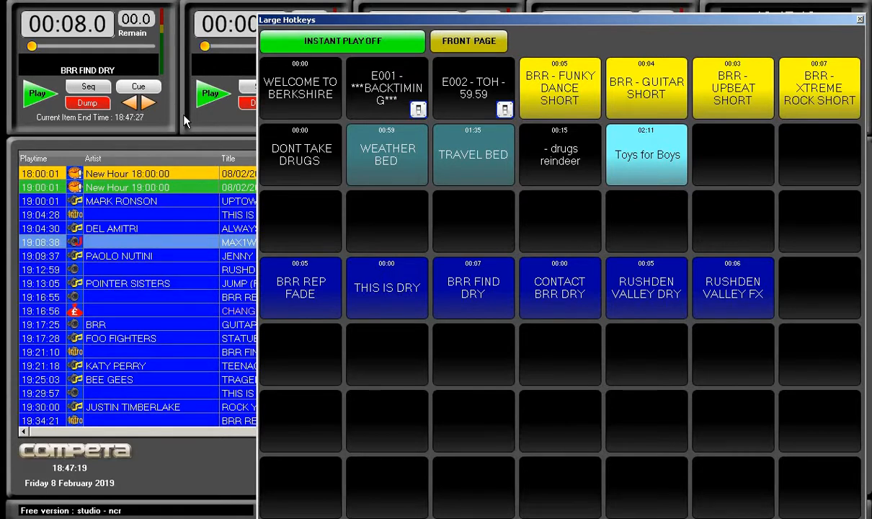
Turn on instant play on port 4 for the large hotkeys and fire the RUSHDEN VALLEY DRY hotkey
{"action": "left_click", "coordinate": [330, 47]}
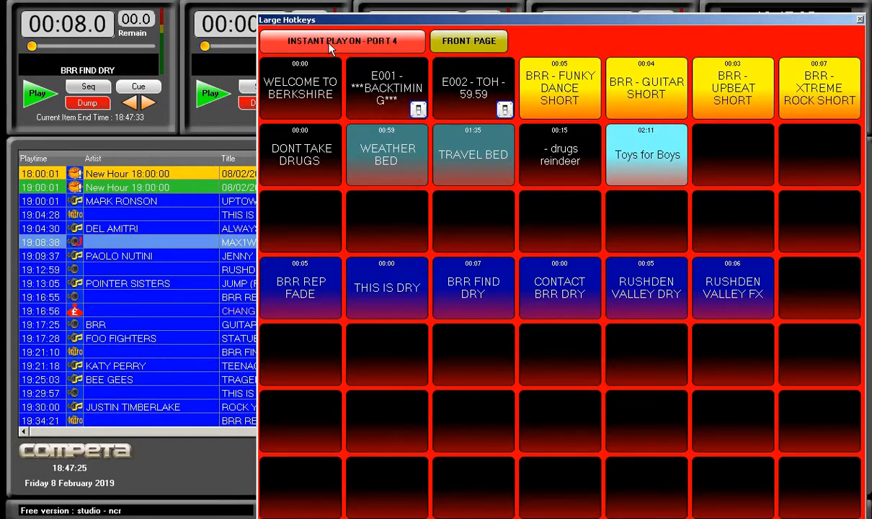
{"action": "left_click", "coordinate": [328, 44]}
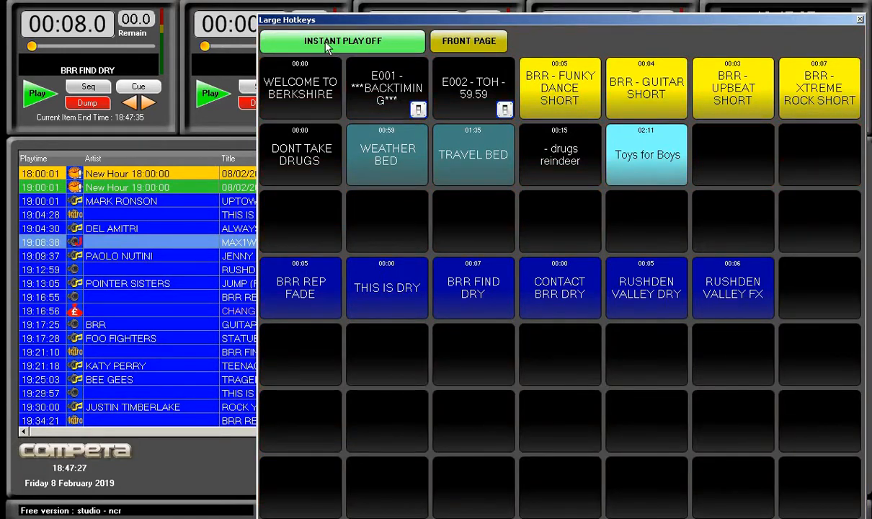
{"action": "left_click", "coordinate": [328, 45]}
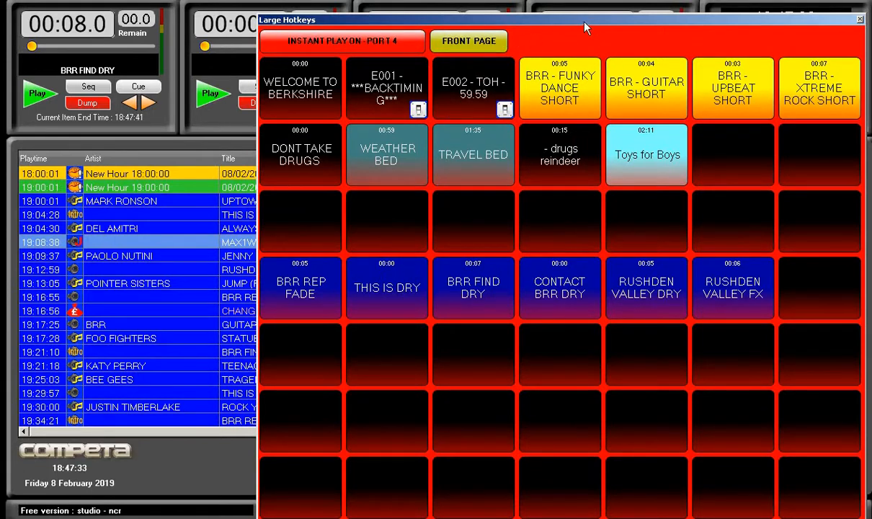
{"action": "left_click_drag", "start_coordinate": [584, 28], "coordinate": [274, 3]}
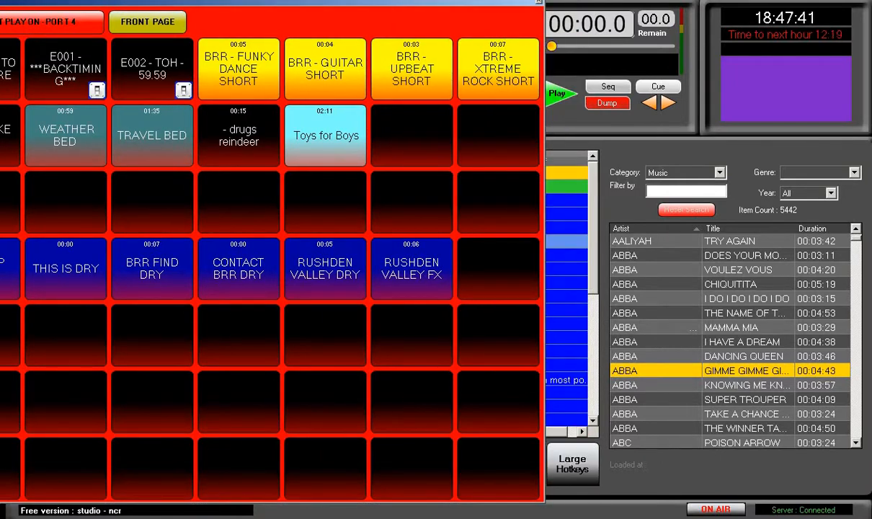
{"action": "left_click", "coordinate": [323, 263]}
Turn instant play off and move the large hotkeys window off the main screen
{"action": "left_click_drag", "start_coordinate": [287, 10], "coordinate": [443, 14]}
{"action": "left_click", "coordinate": [231, 28]}
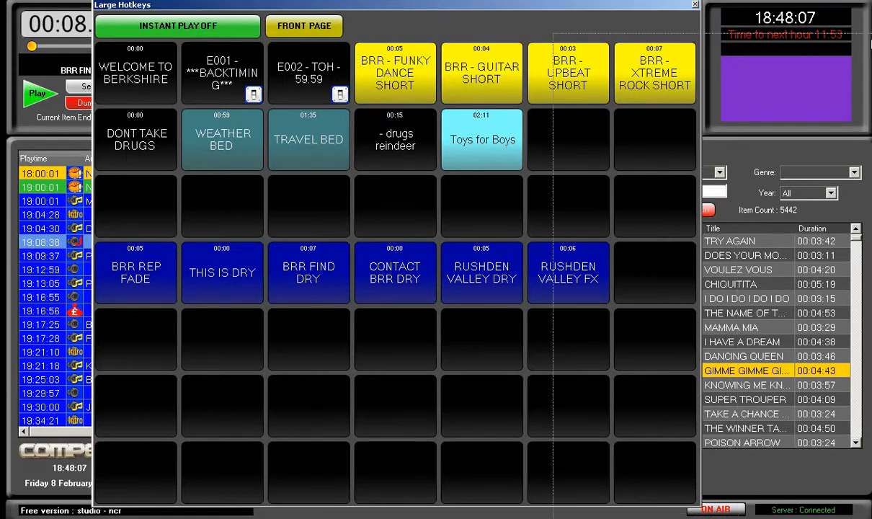
{"action": "left_click_drag", "start_coordinate": [871, 44], "coordinate": [871, 44]}
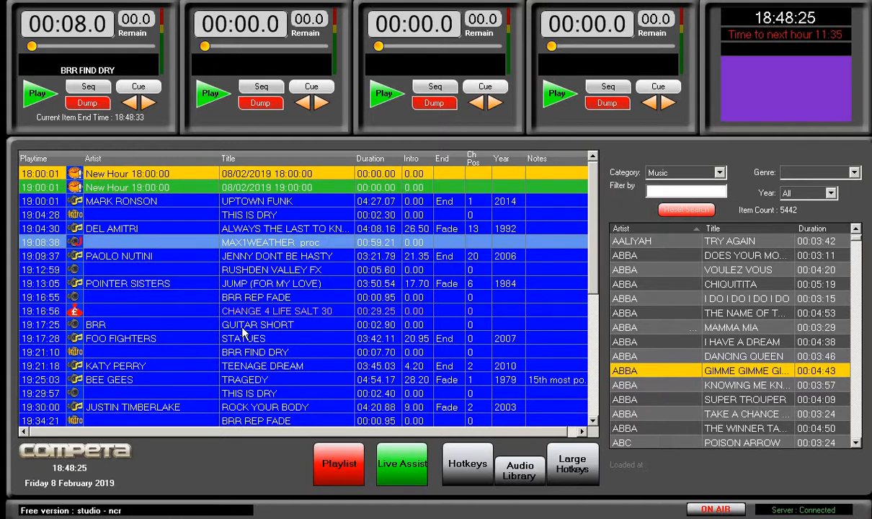
Insert a breaknote reading "talk about weather" above RUSHDEN VALLEY FX at 19:12:59 in the playlist and select it
{"action": "left_click", "coordinate": [241, 268]}
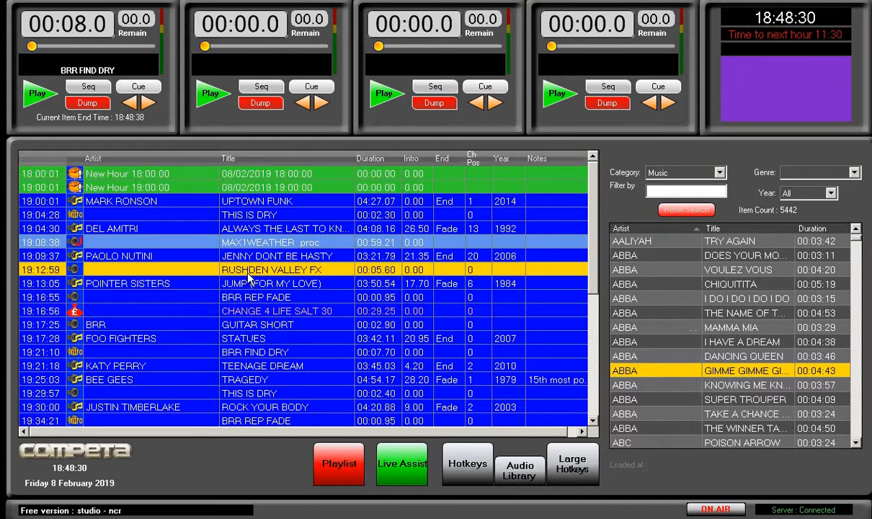
{"action": "right_click", "coordinate": [333, 278]}
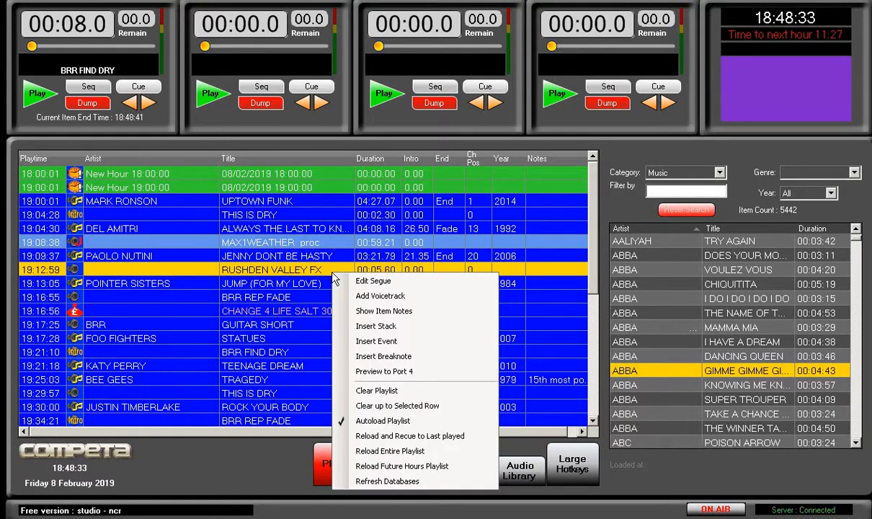
{"action": "left_click", "coordinate": [382, 358]}
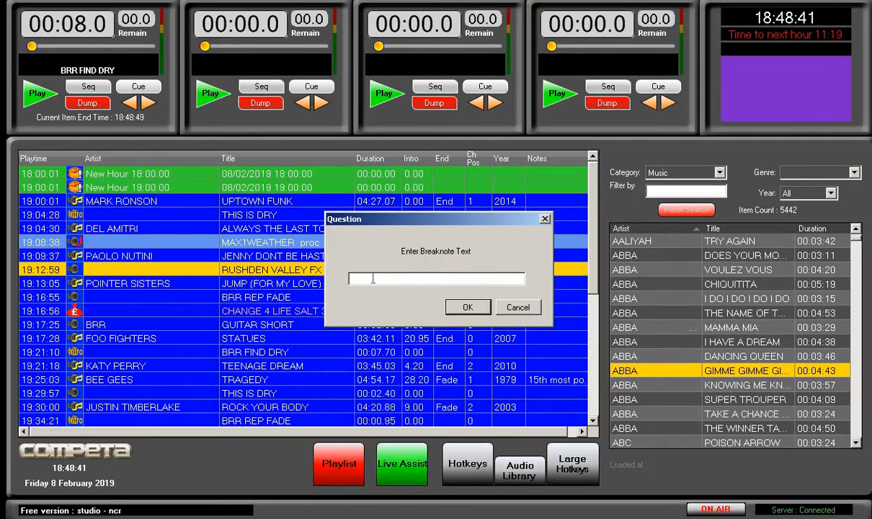
{"action": "type", "text": "talk about weather"}
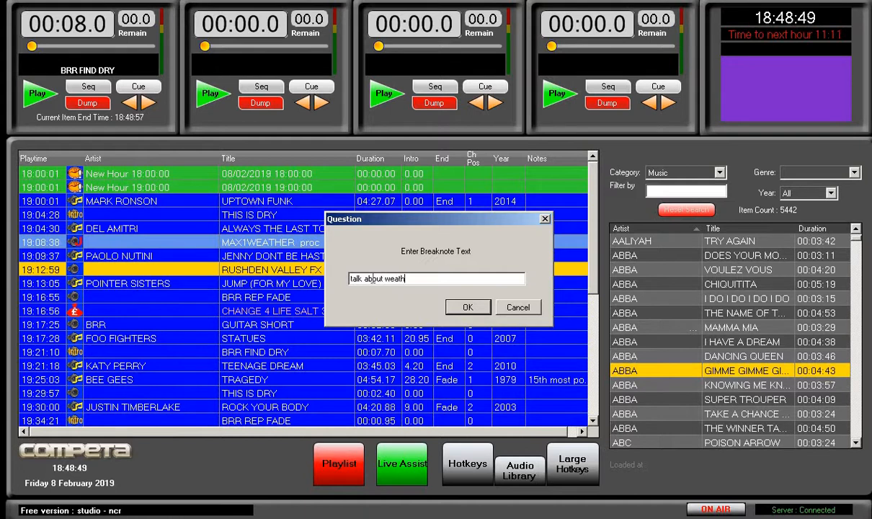
{"action": "left_click", "coordinate": [467, 307]}
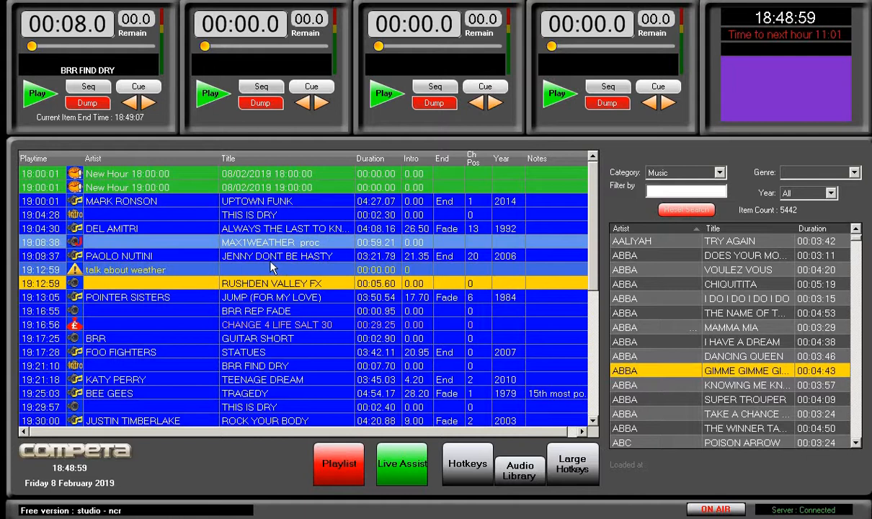
{"action": "left_click", "coordinate": [273, 269]}
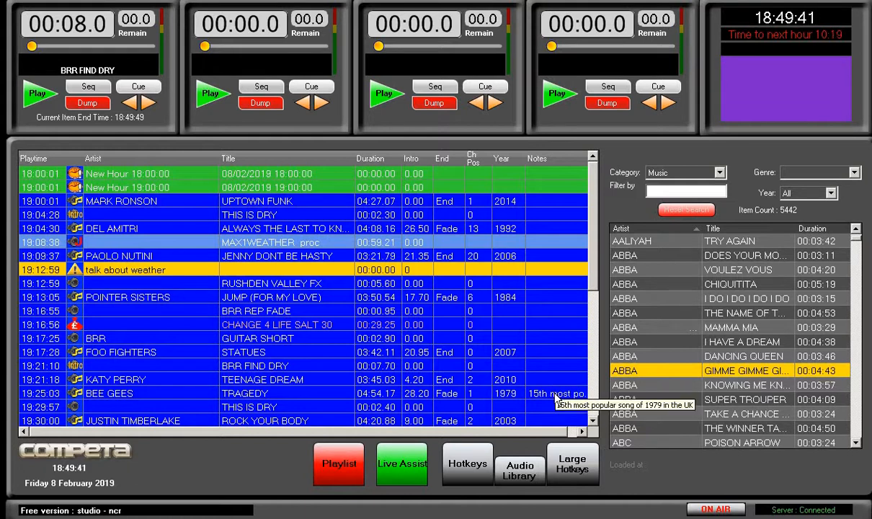
Show the item notes of the ATOMIC KITTEN song ITS OK, read them, and close the notes window
{"action": "scroll", "coordinate": [565, 303], "scroll_direction": "down", "scroll_amount": 4}
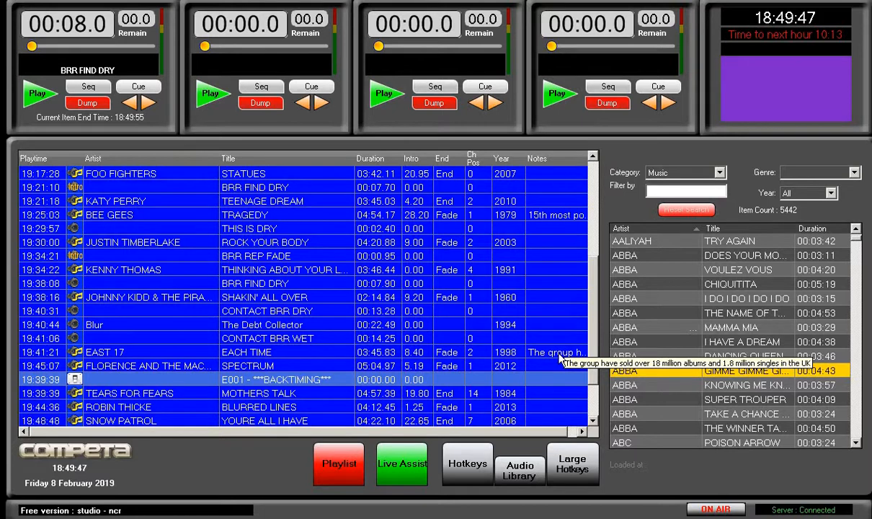
{"action": "scroll", "coordinate": [562, 355], "scroll_direction": "down", "scroll_amount": 2}
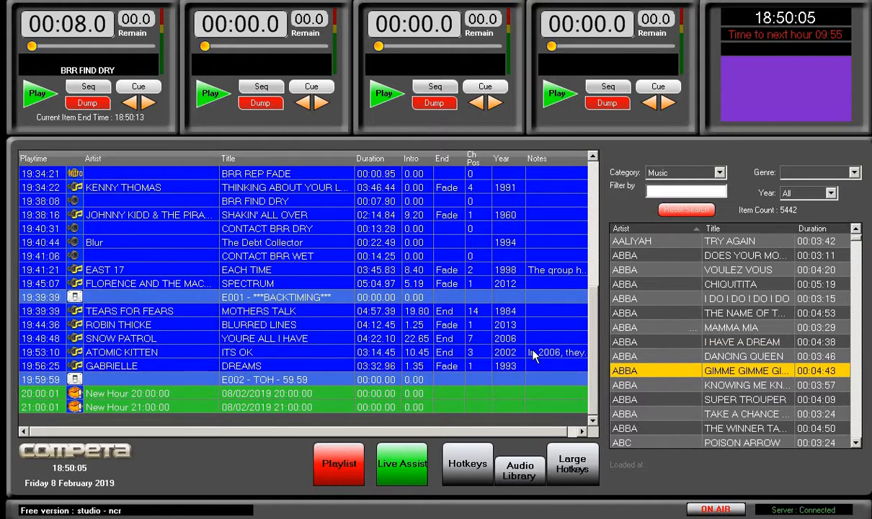
{"action": "right_click", "coordinate": [533, 349]}
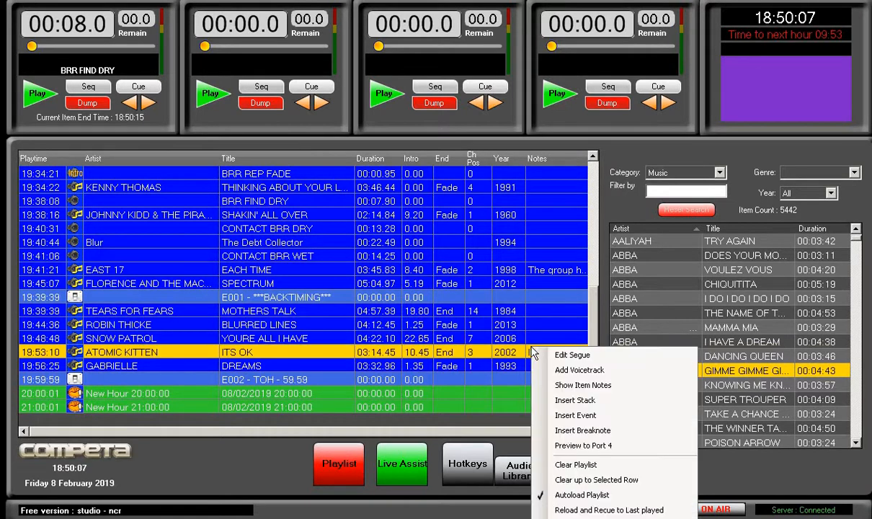
{"action": "left_click", "coordinate": [576, 385]}
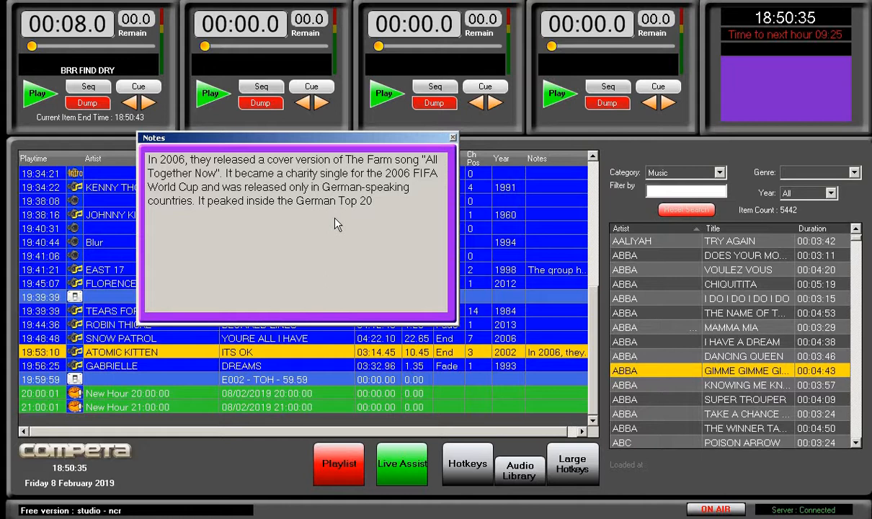
{"action": "left_click_drag", "start_coordinate": [258, 145], "coordinate": [290, 158]}
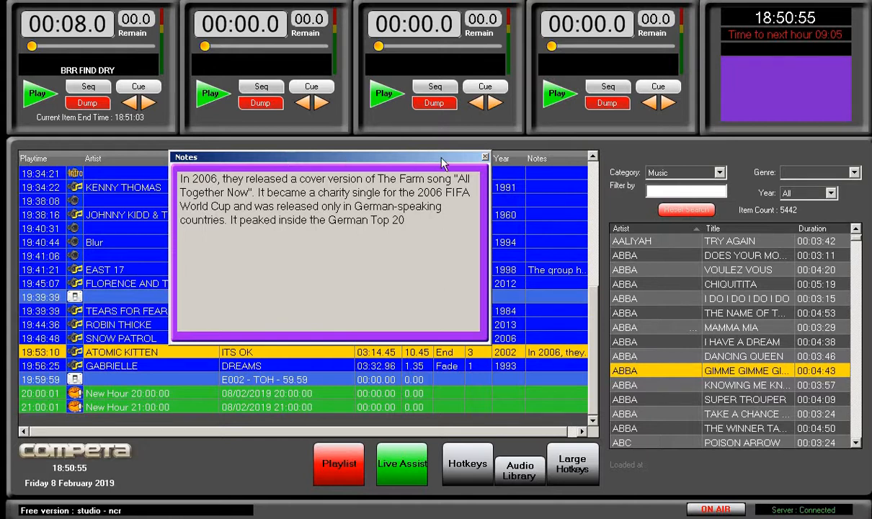
{"action": "left_click", "coordinate": [485, 158]}
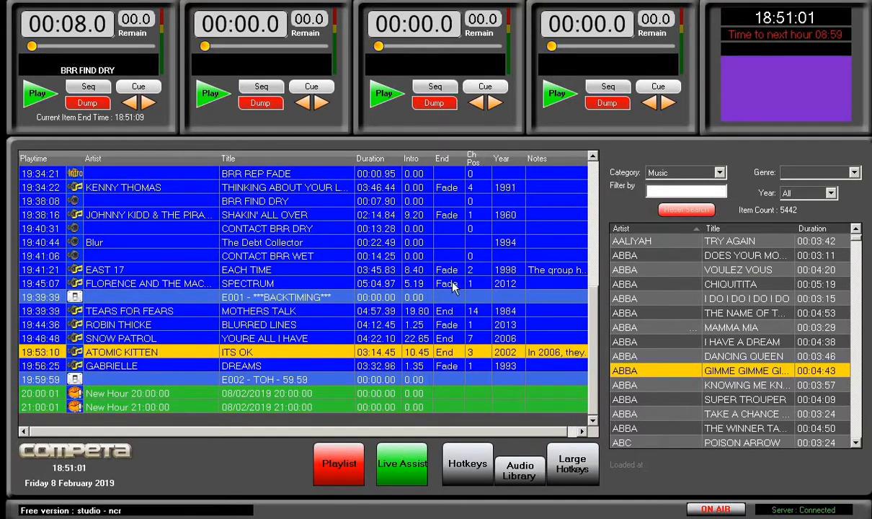
Insert the ***OBIT Hour 1*** stack after UPTOWN FUNK in the playlist and review the playlist down to its last items
{"action": "scroll", "coordinate": [595, 317], "scroll_direction": "up", "scroll_amount": 6}
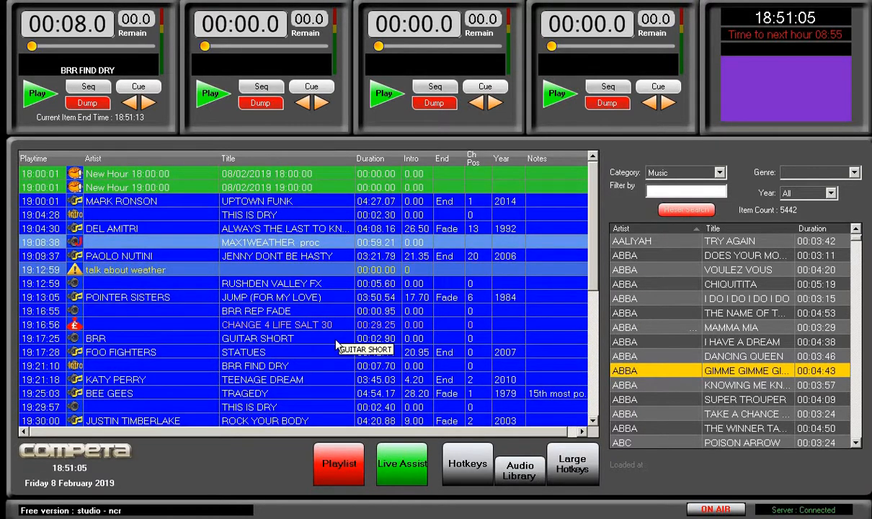
{"action": "left_click", "coordinate": [298, 206]}
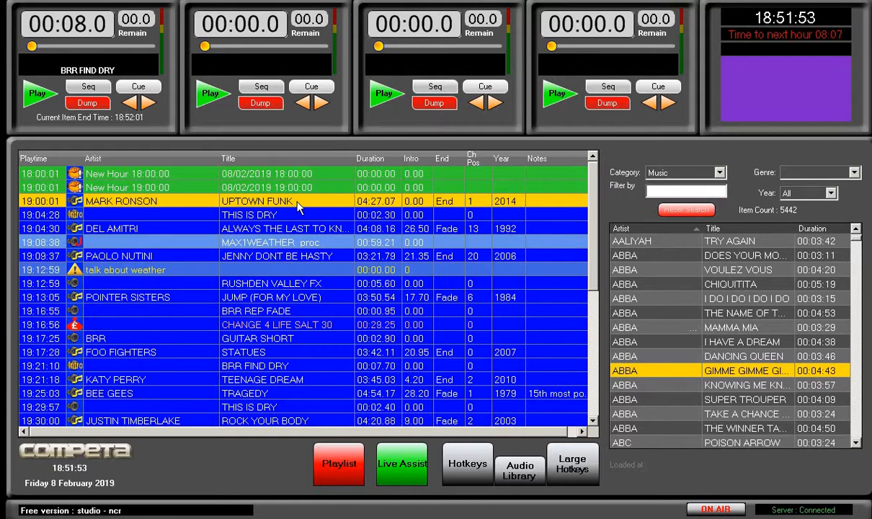
{"action": "right_click", "coordinate": [299, 205]}
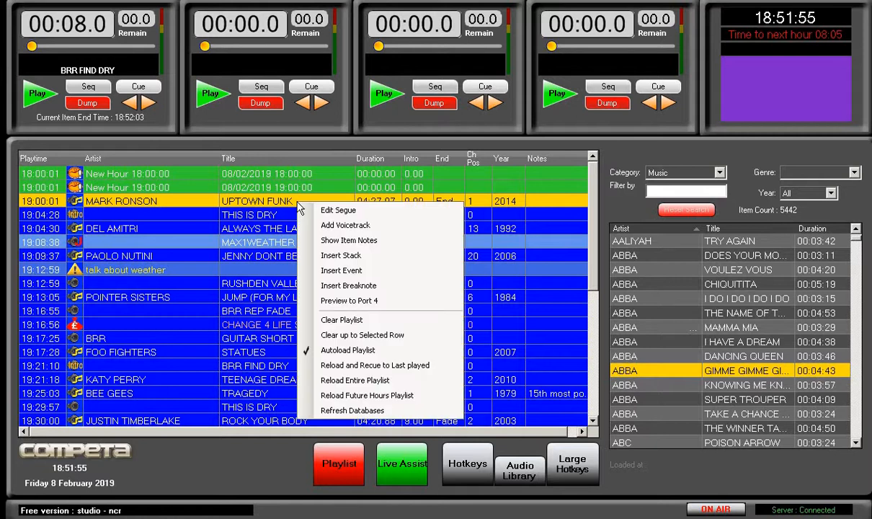
{"action": "left_click", "coordinate": [335, 255]}
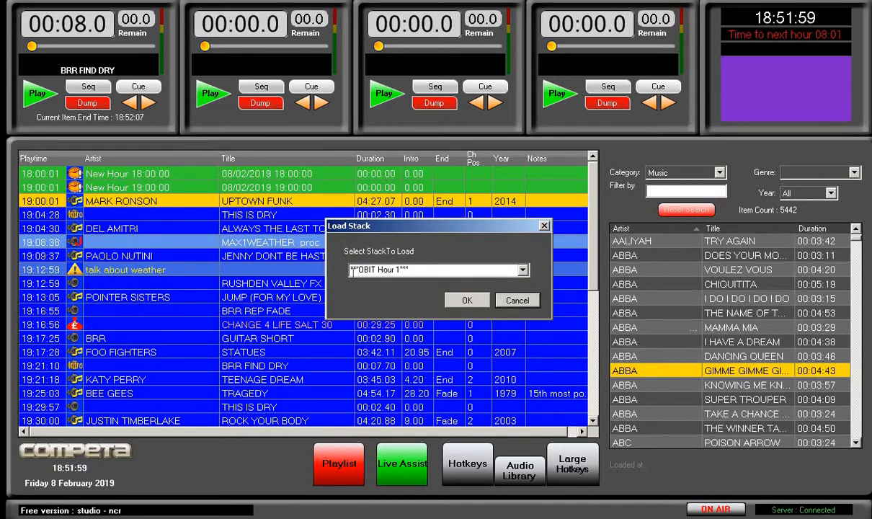
{"action": "left_click", "coordinate": [466, 301]}
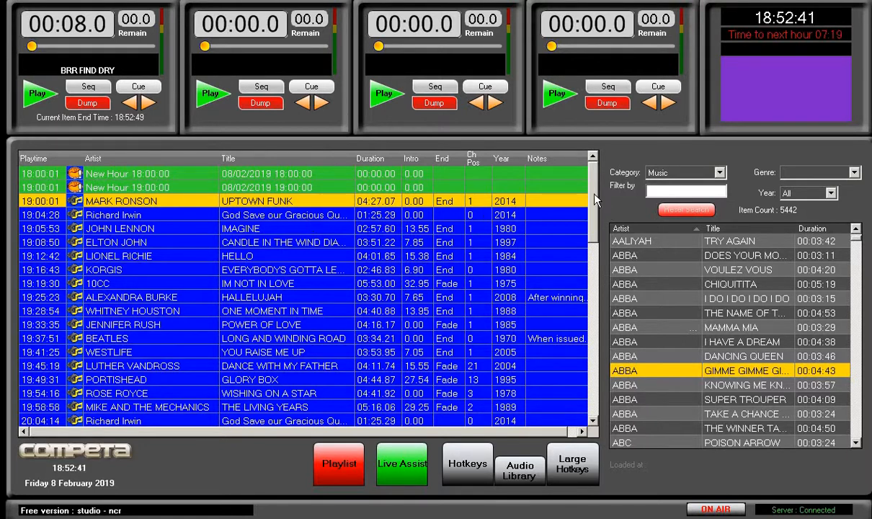
{"action": "scroll", "coordinate": [593, 262], "scroll_direction": "down", "scroll_amount": 4}
{"action": "scroll", "coordinate": [592, 262], "scroll_direction": "down", "scroll_amount": 8}
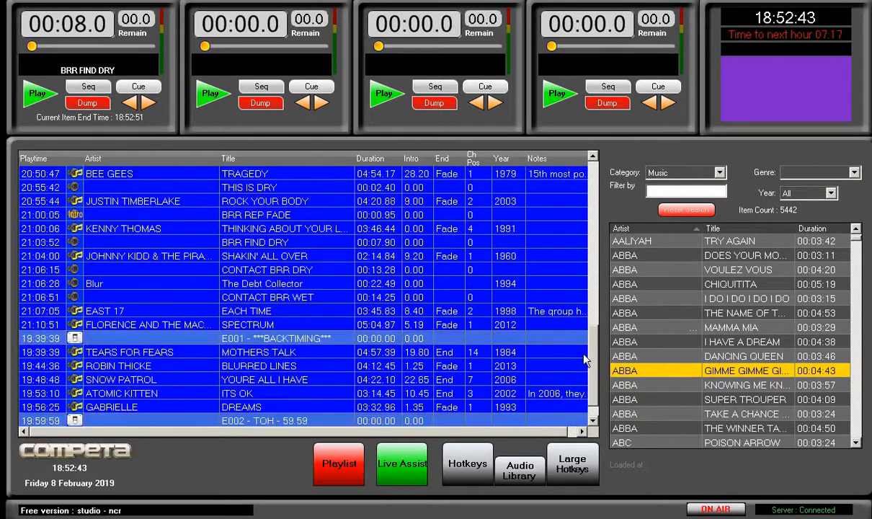